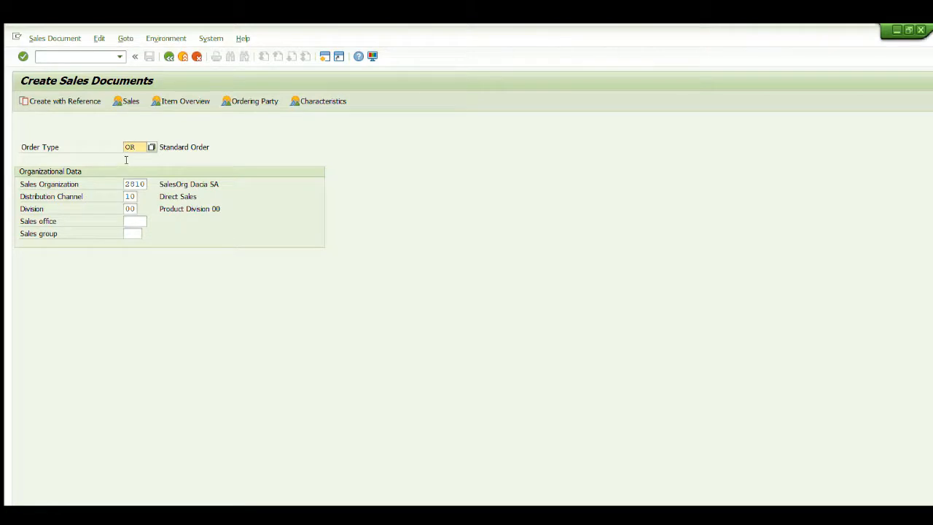
Start a standard order (OR) for sales organization 2810, distribution channel 10 and division 00
key("Tab")
key("Tab")
key("Tab")
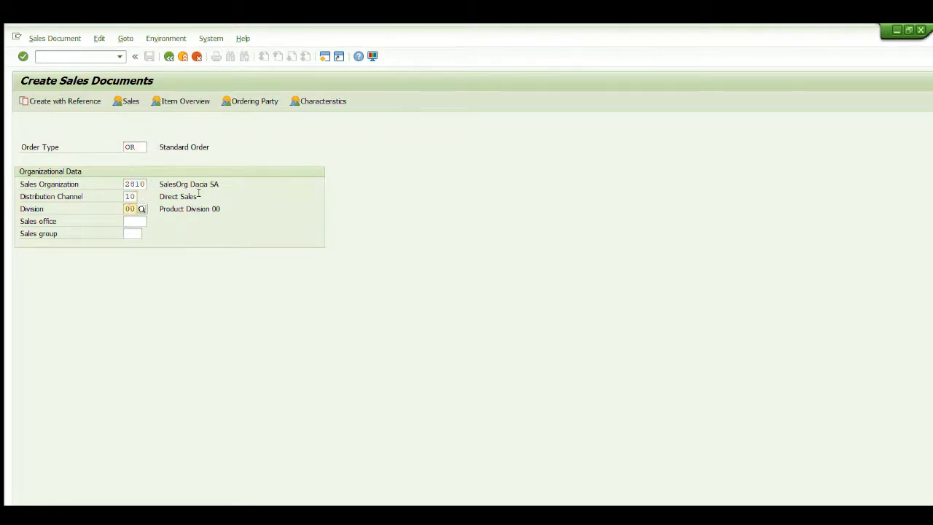
key("Return")
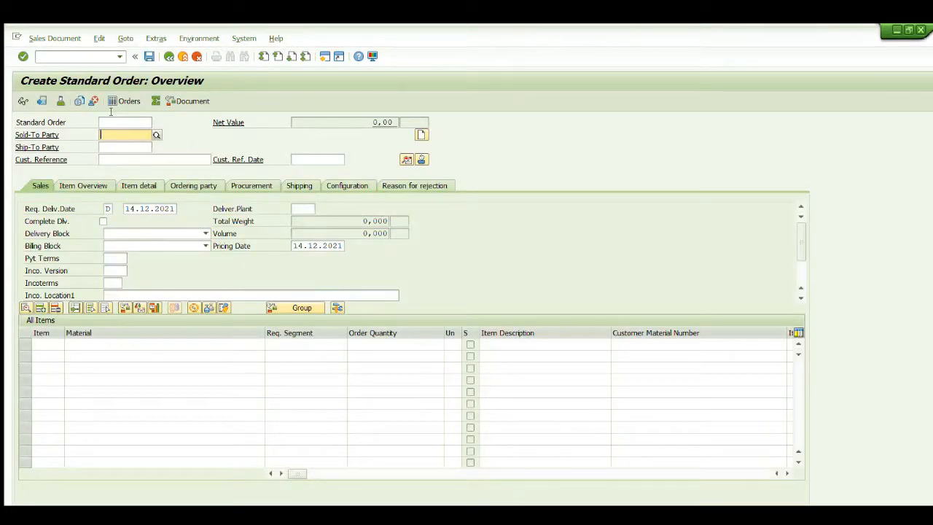
Fill in the order header with the customer's number as sold-to and ship-to party and test2 as customer reference
type("23100001")
key("Tab")
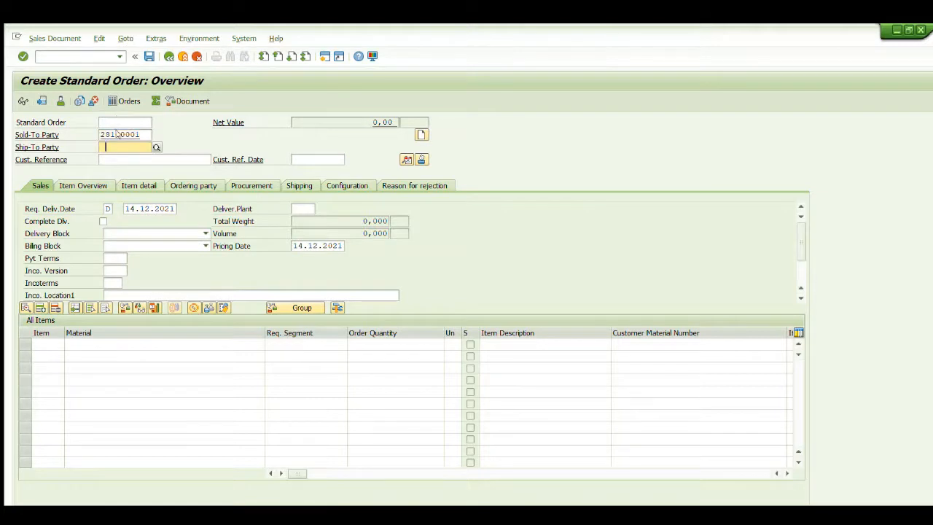
type("23100001")
key("Tab")
type("test2")
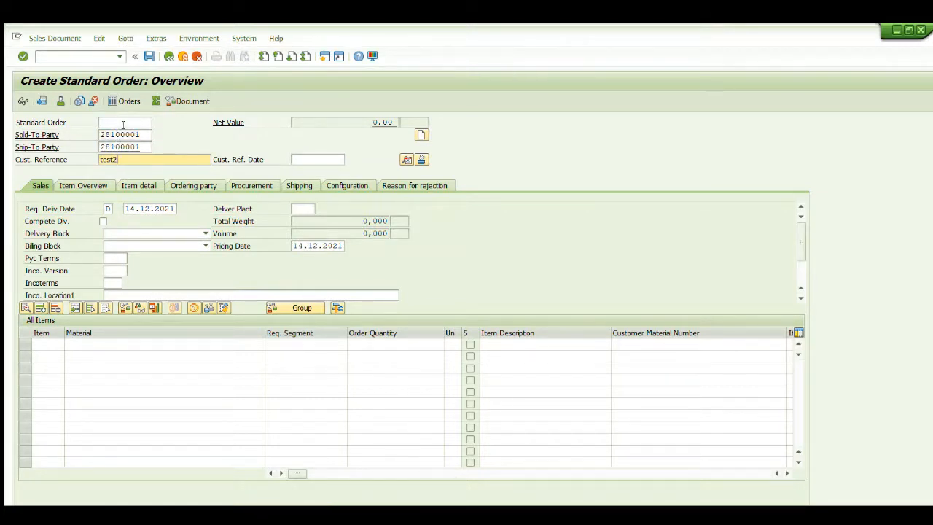
key("Return")
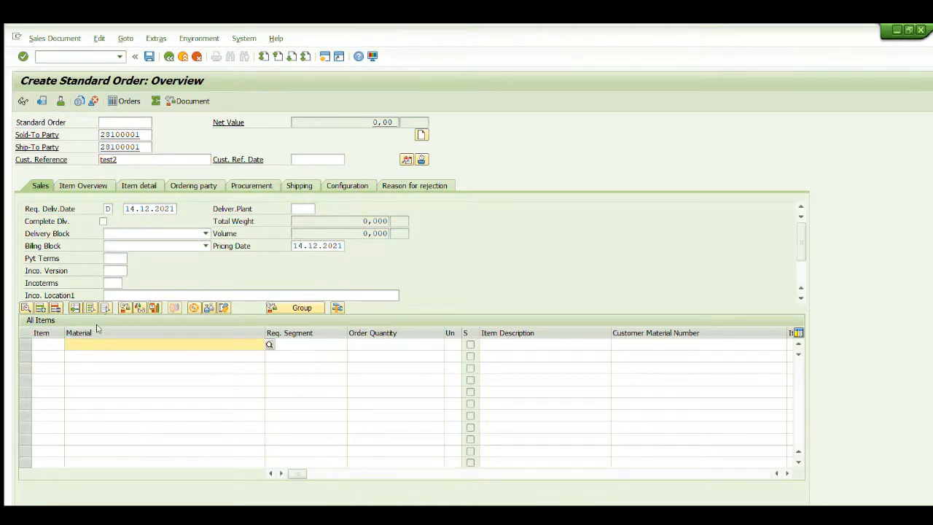
key("ctrl+v")
key("Tab")
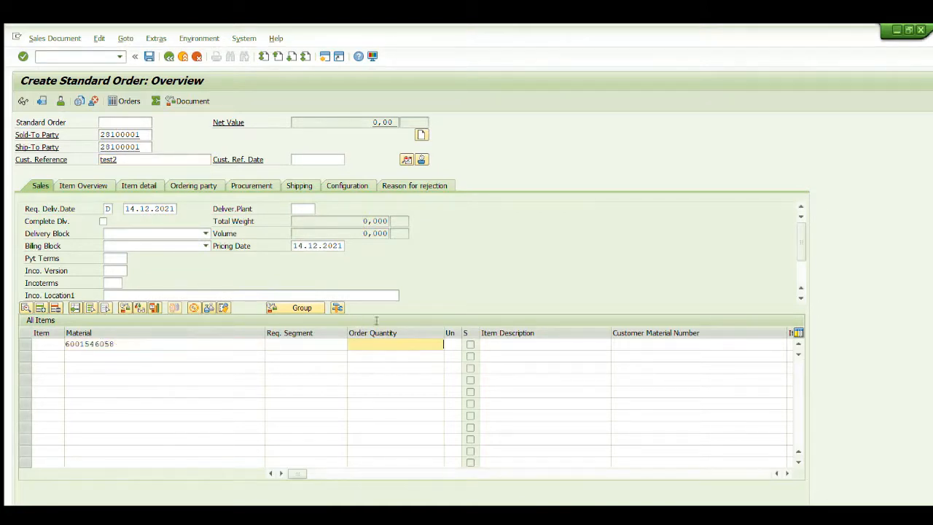
type("2")
key("Return")
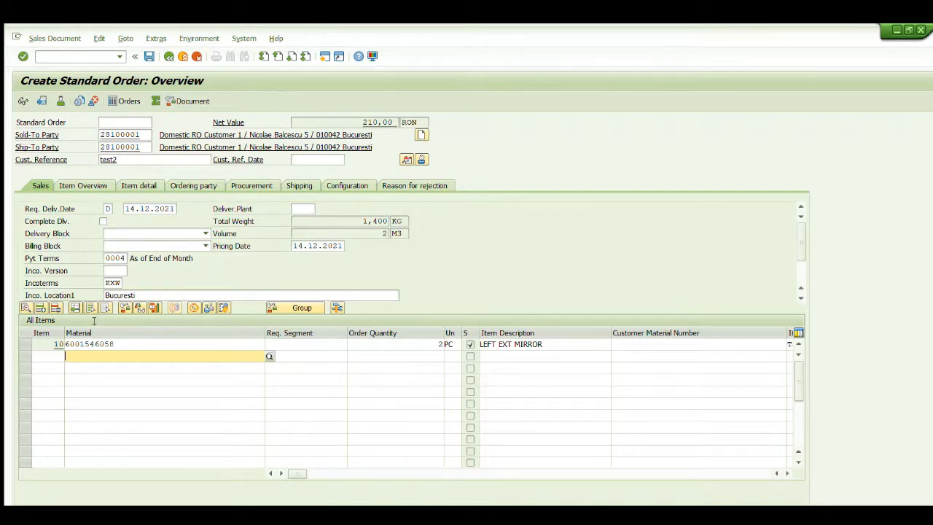
Open the shipping data of the LEFT EXT MIRROR item and examine its delivering plant
double_click(93, 343)
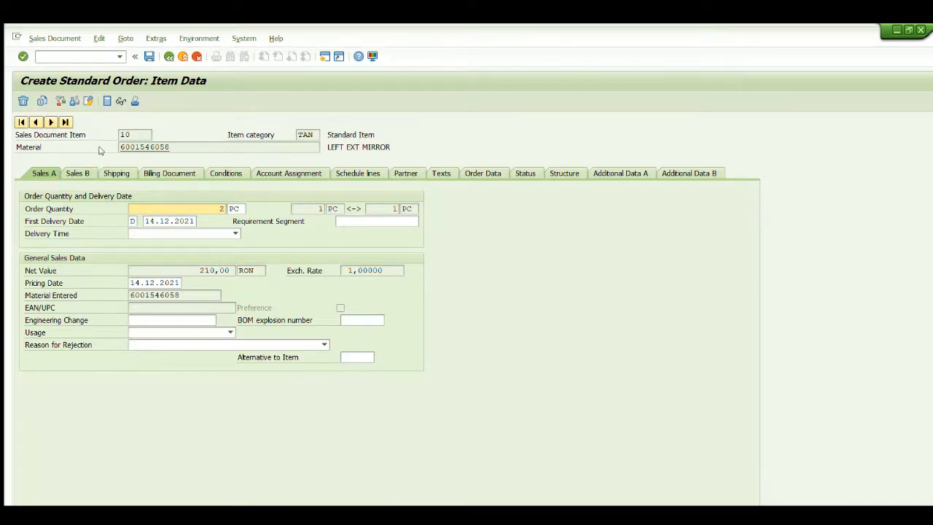
left_click(103, 173)
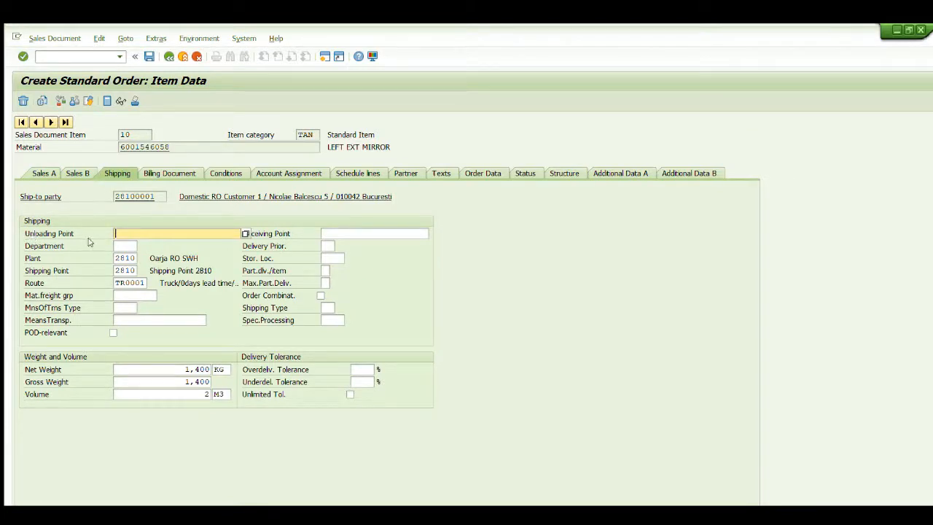
double_click(125, 258)
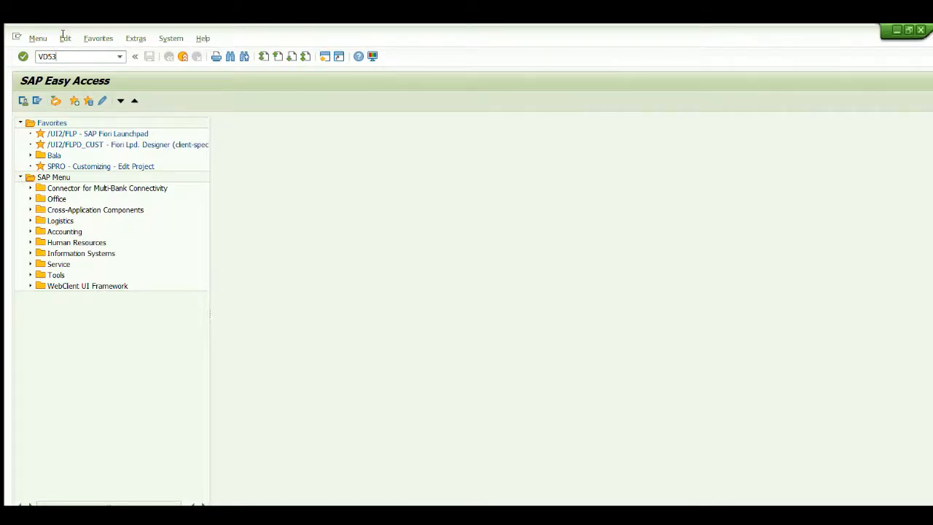
key("Return")
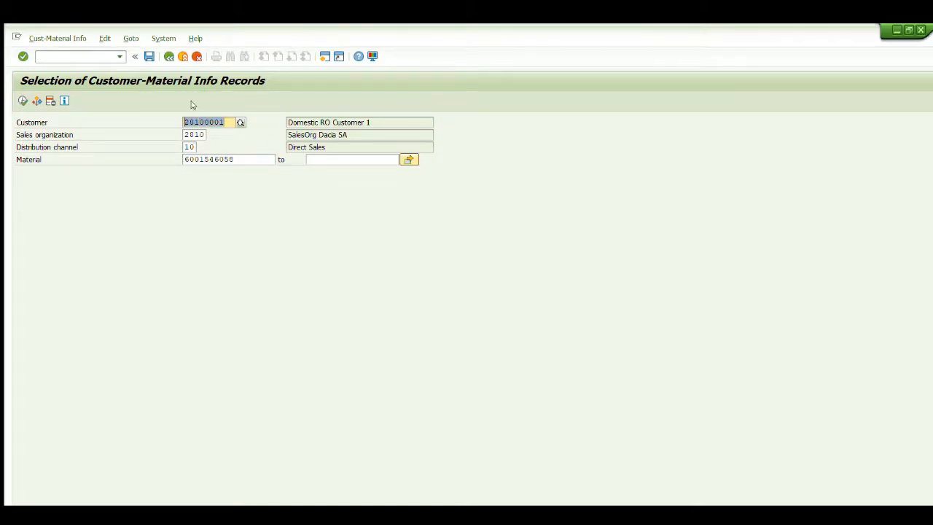
key("Tab")
key("Tab")
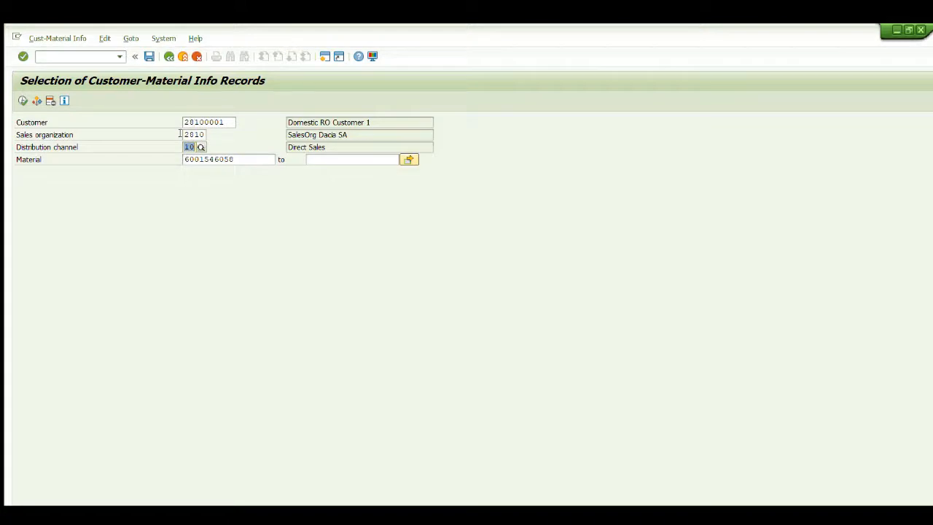
key("Tab")
key("F8")
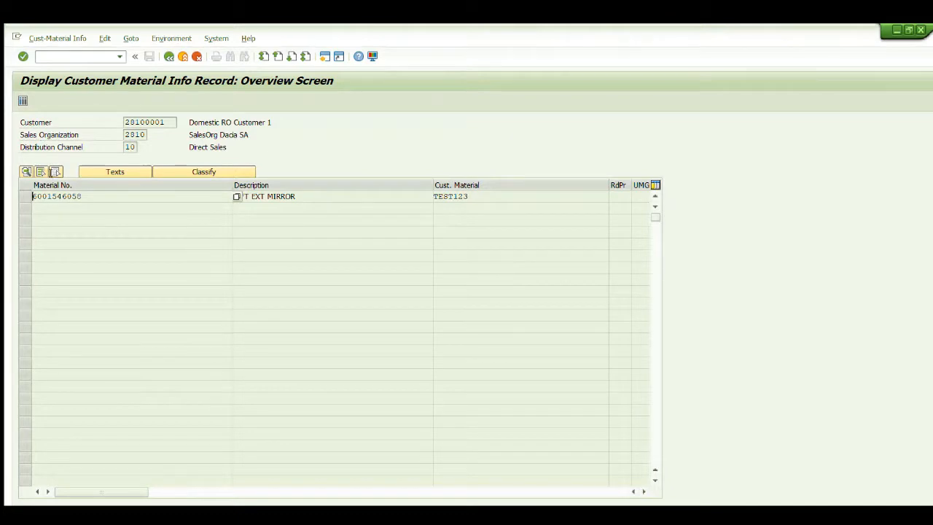
left_click(45, 173)
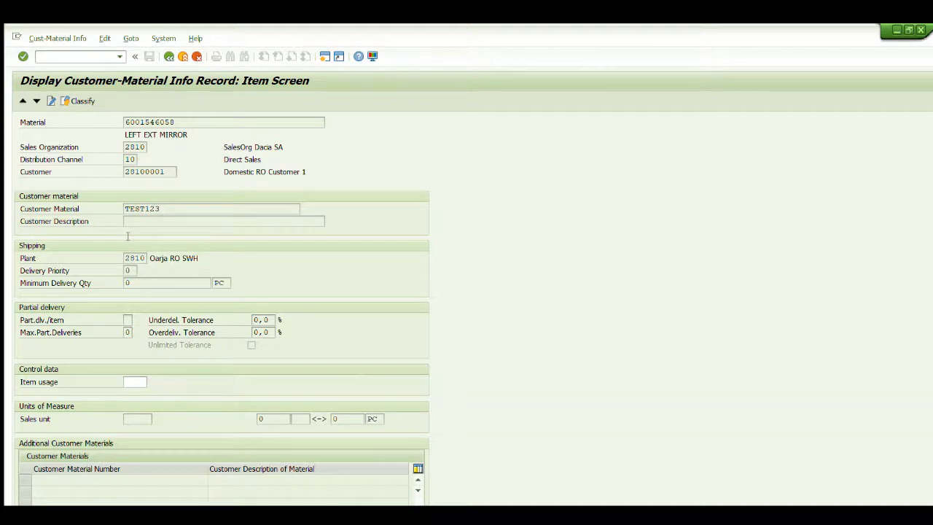
key("Tab")
Look up the customer in business partner maintenance (BP) and check the delivering plant in its sales area shipping data
type("BP")
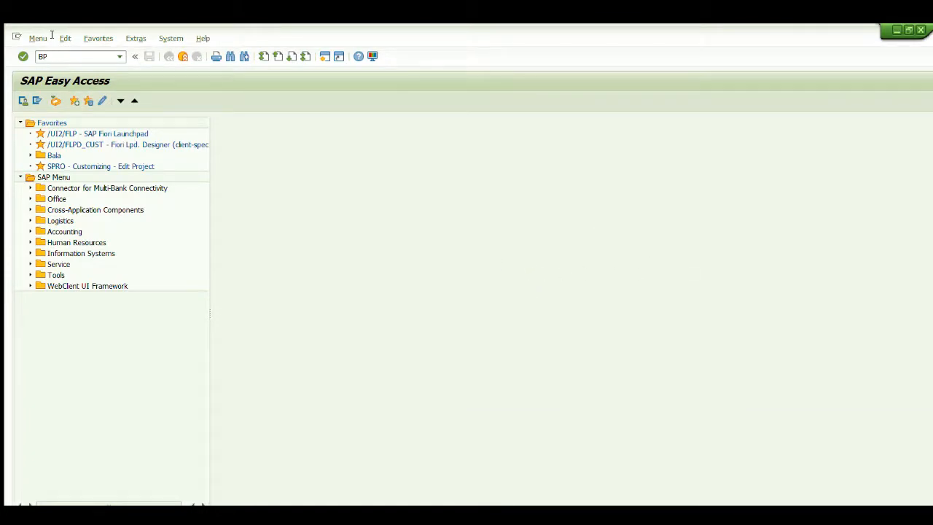
key("Return")
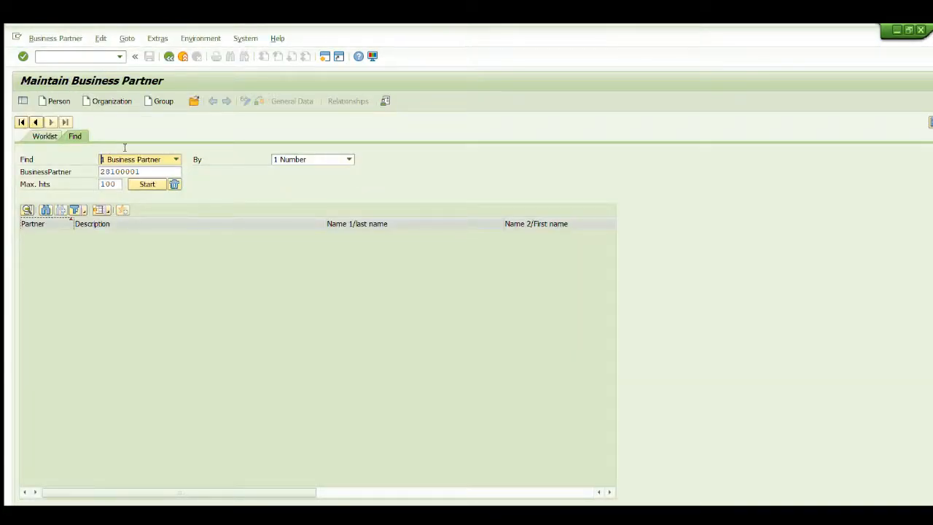
key("Tab")
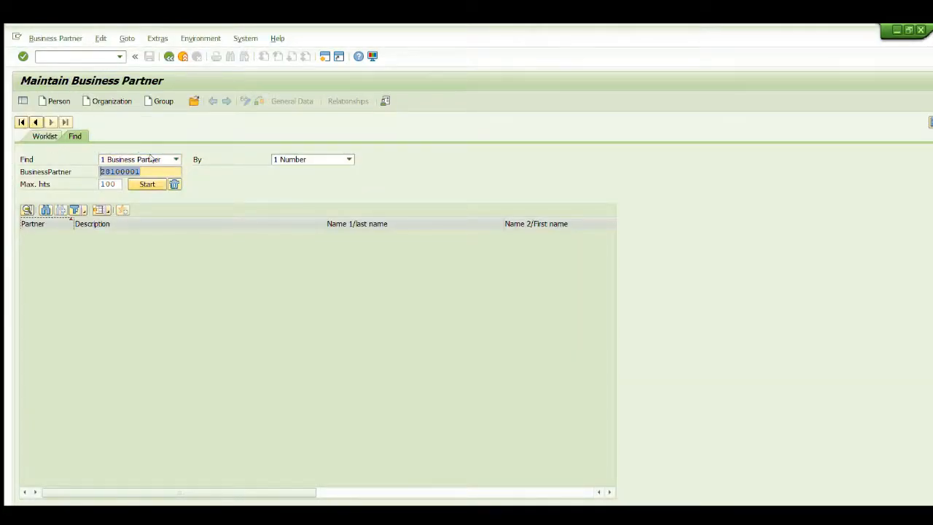
left_click(134, 187)
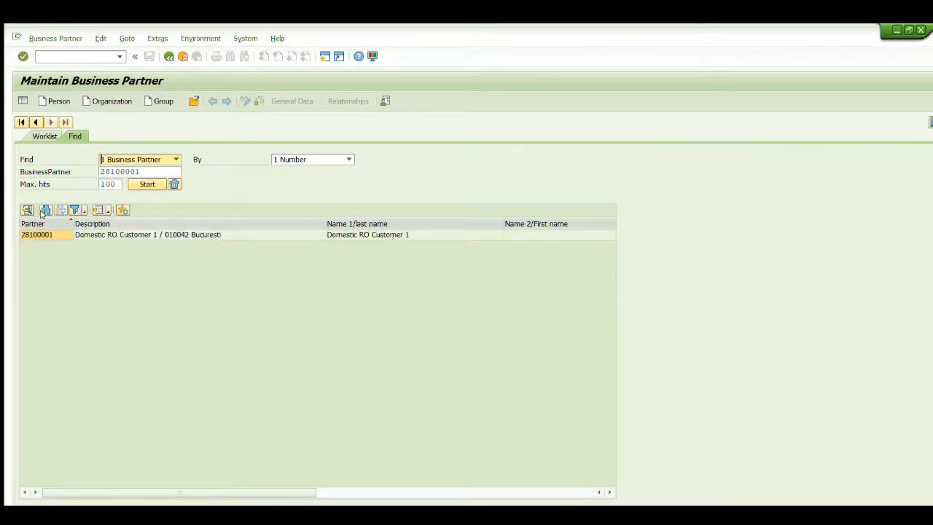
double_click(42, 233)
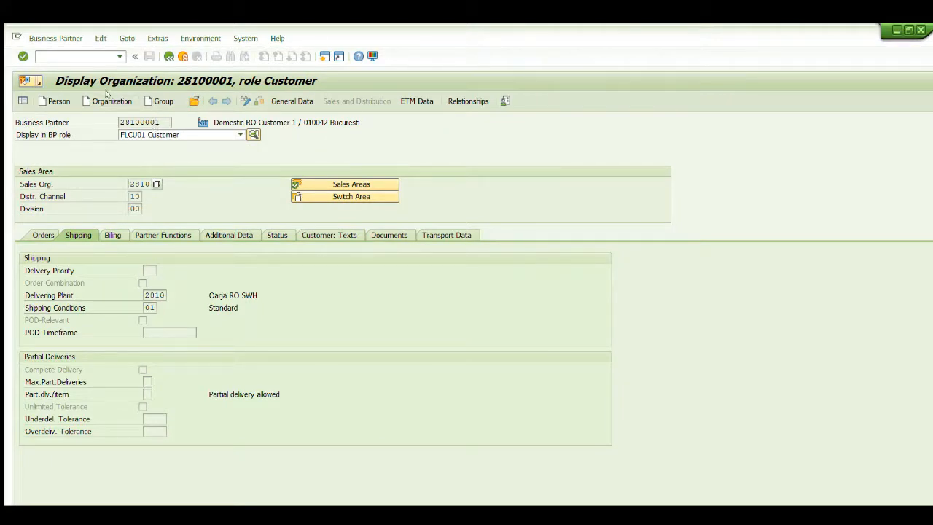
left_click(197, 108)
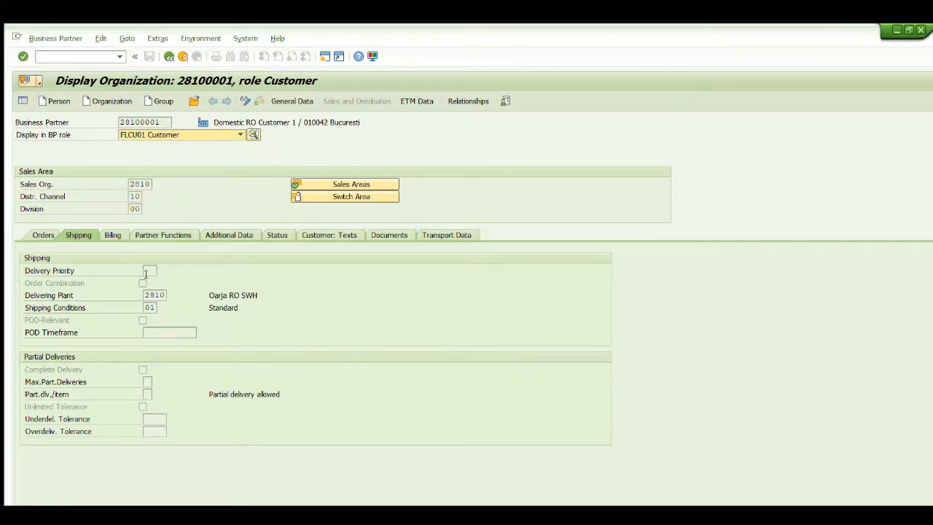
left_click(155, 295)
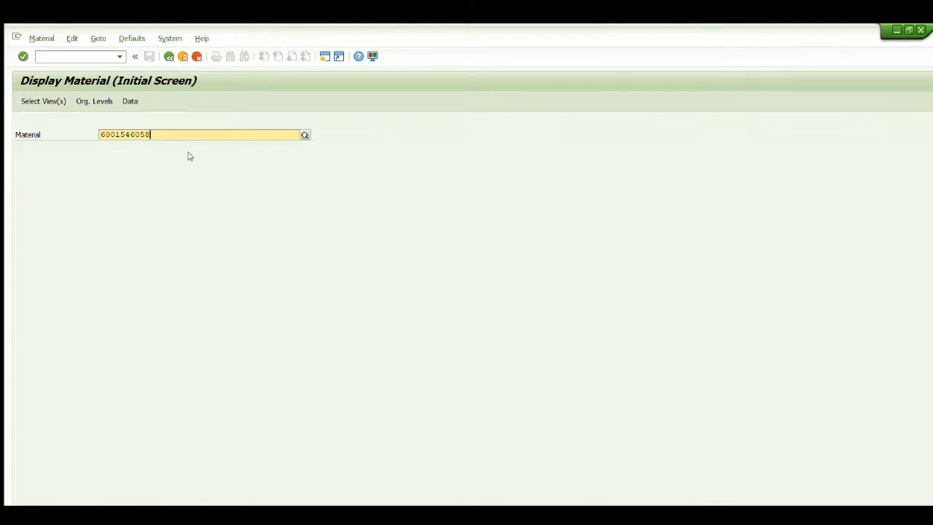
key("Return")
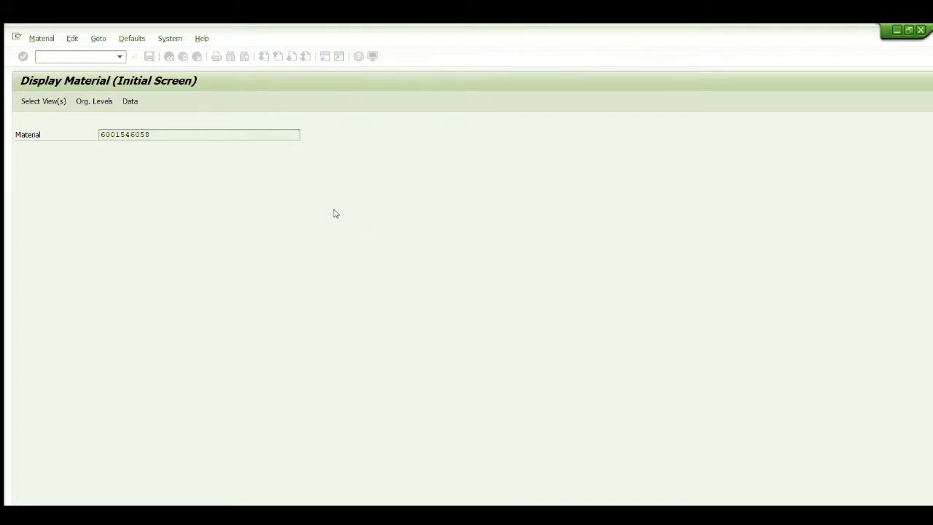
key("Return")
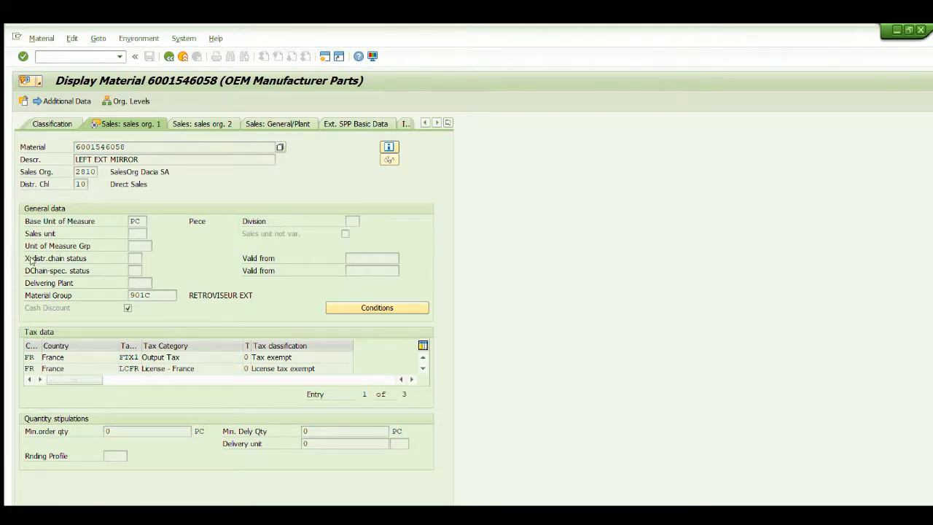
left_click(134, 264)
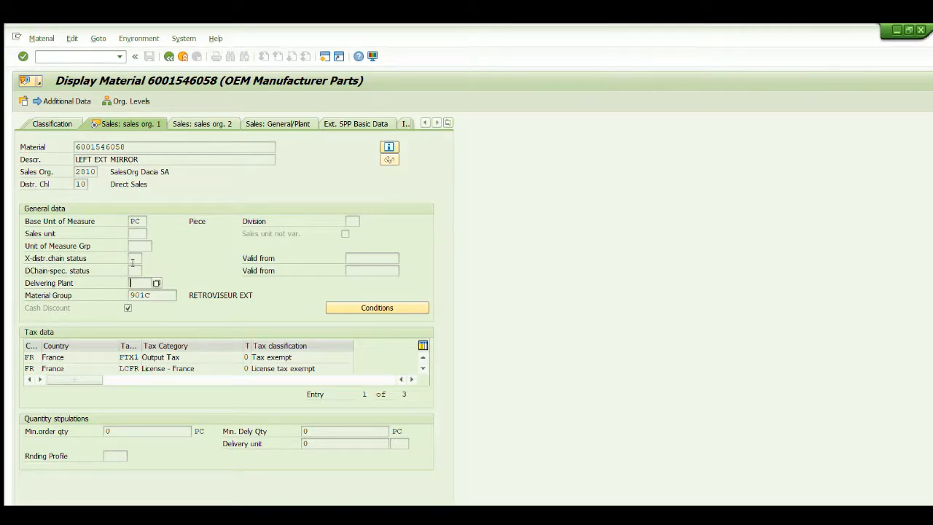